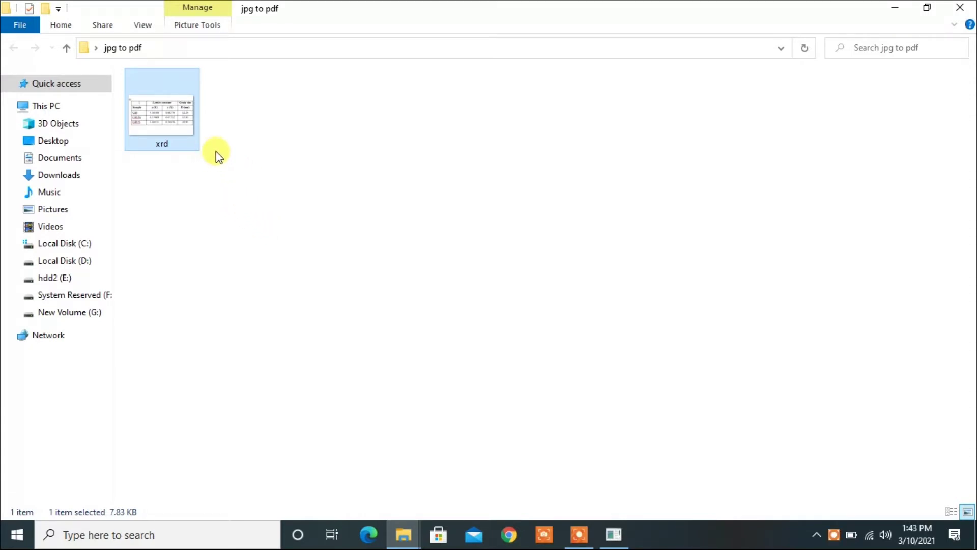
Display the xrd table image in Windows Photo Viewer
right_click(168, 147)
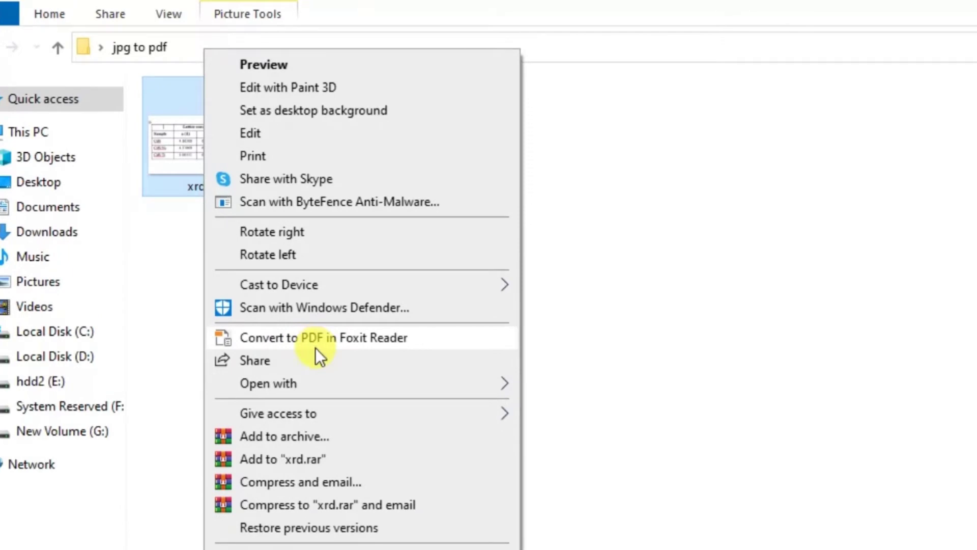
click(353, 341)
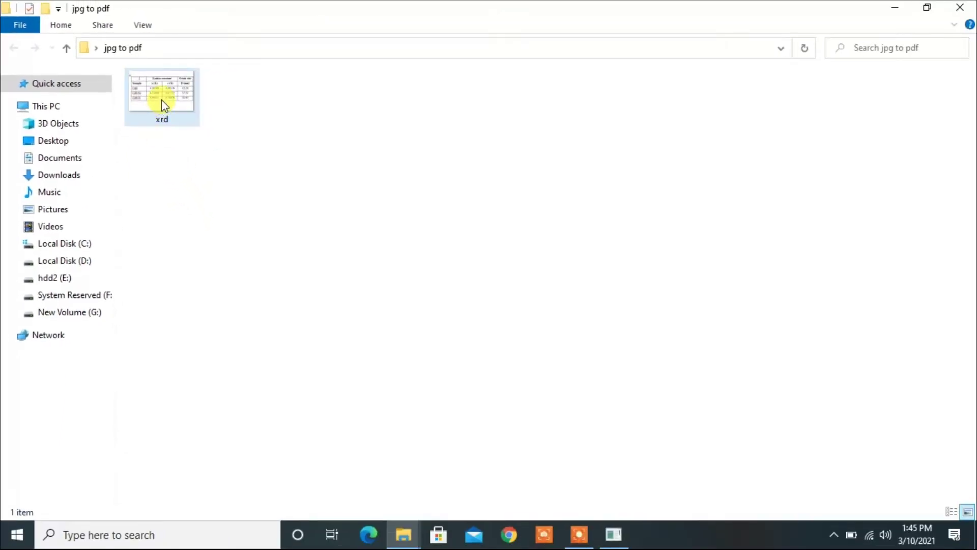
mouse_move(161, 96)
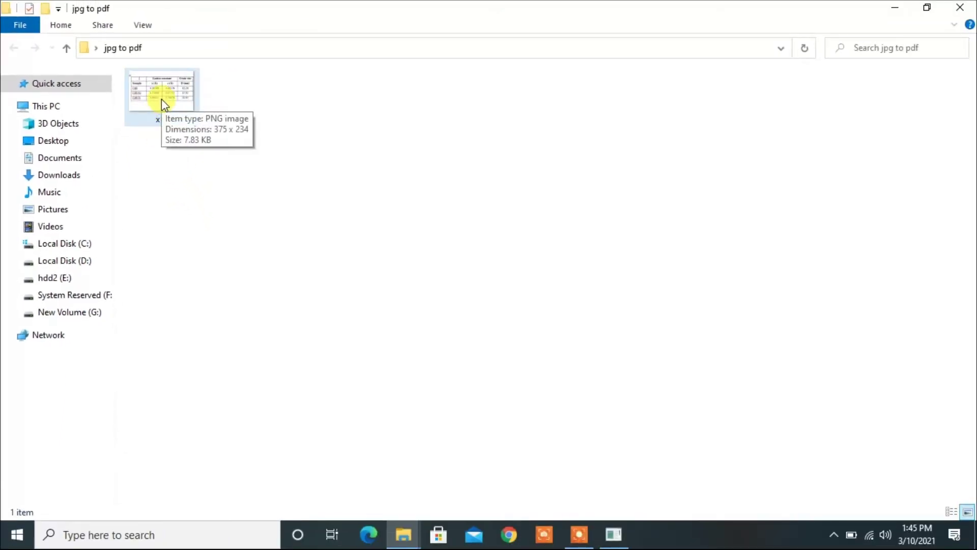
double_click(162, 99)
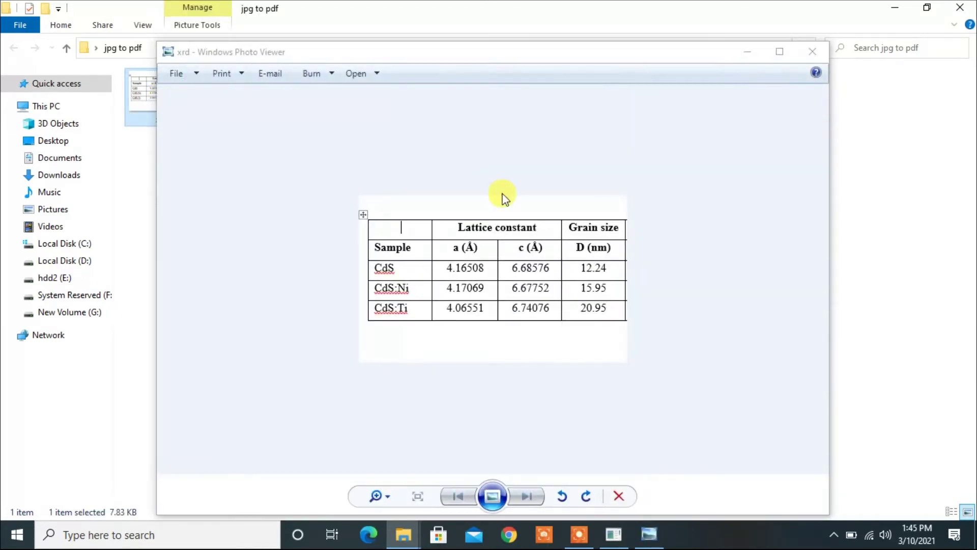
Bring up the print settings for xrd and expand the printer list
click(228, 73)
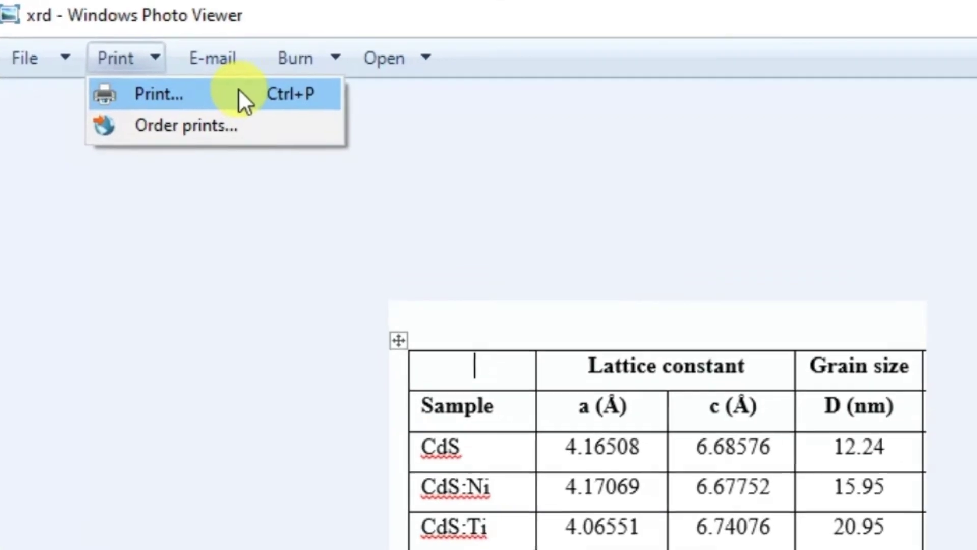
click(238, 92)
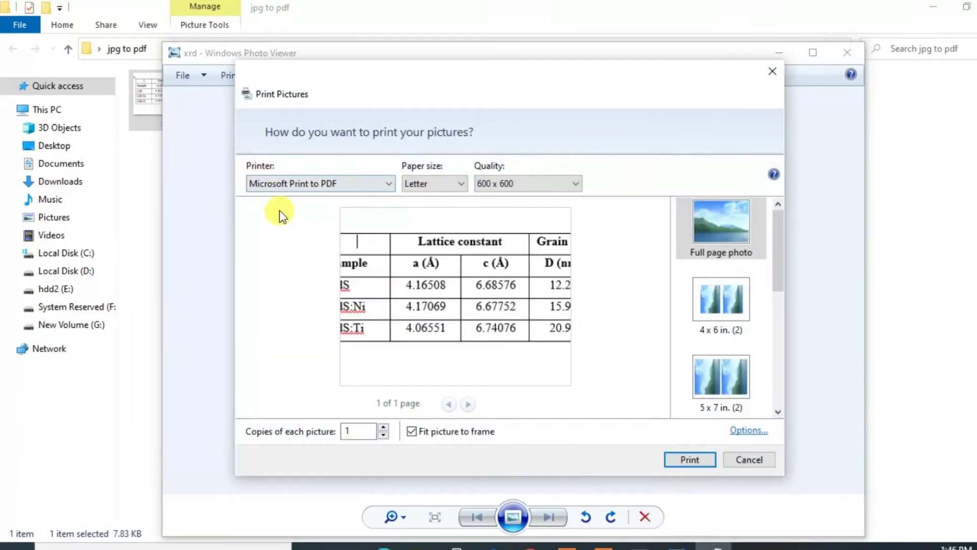
click(313, 184)
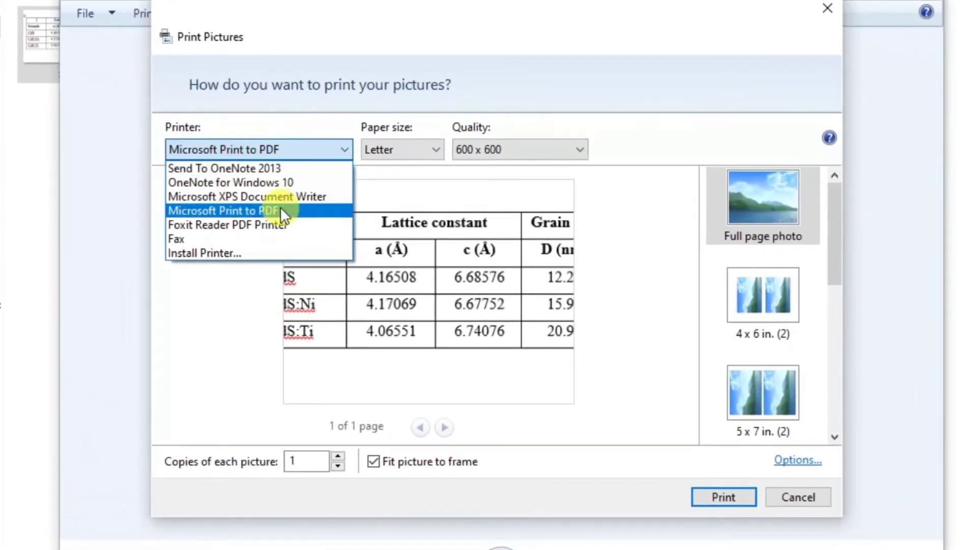
Print the picture to Microsoft Print to PDF using the 4 x 6 in. (2) layout
click(271, 210)
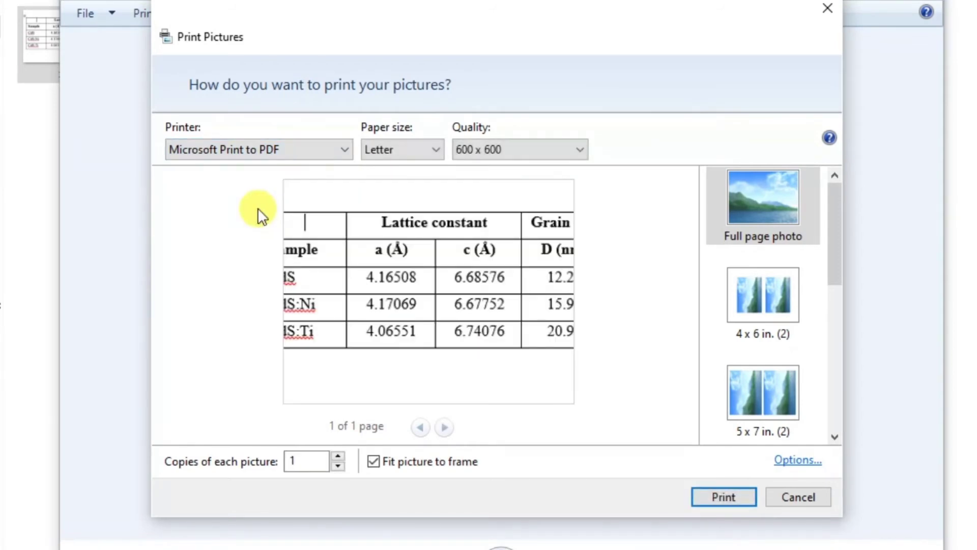
click(779, 297)
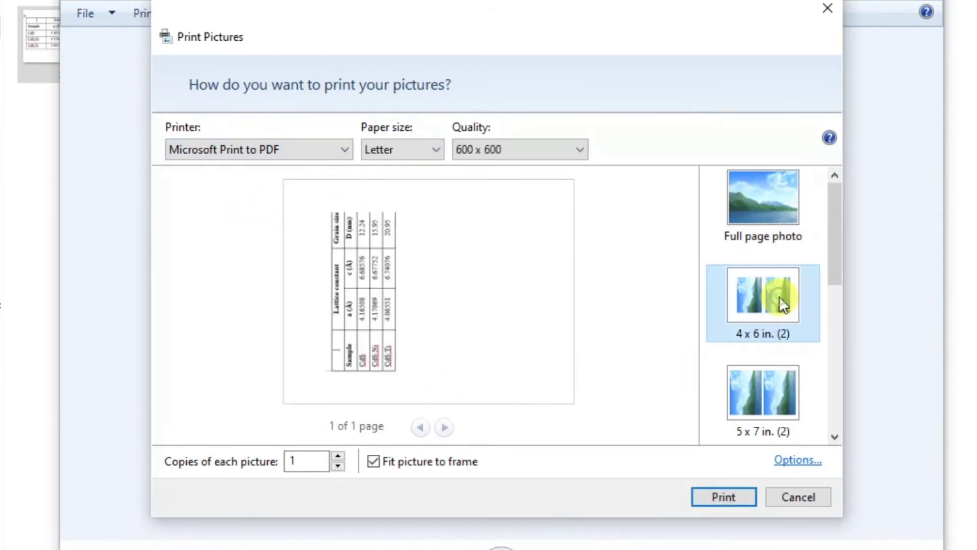
click(710, 499)
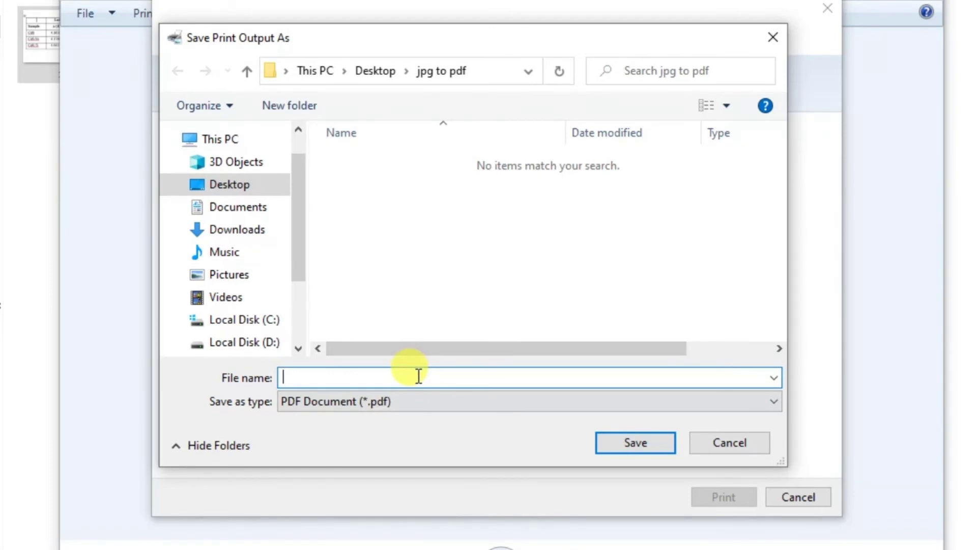
text(pdf file)
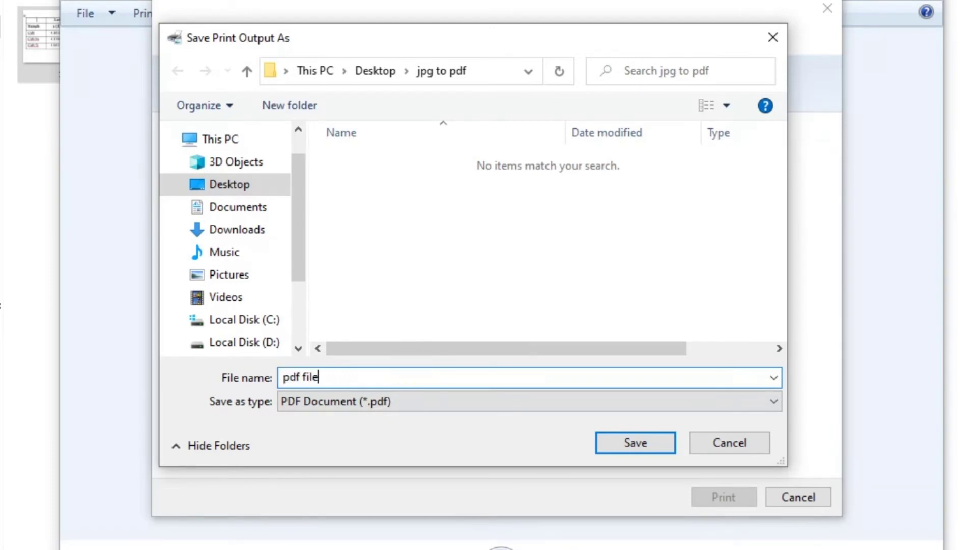
Save the printout as 'pdf file' in the jpg to pdf folder and close Photo Viewer
click(635, 444)
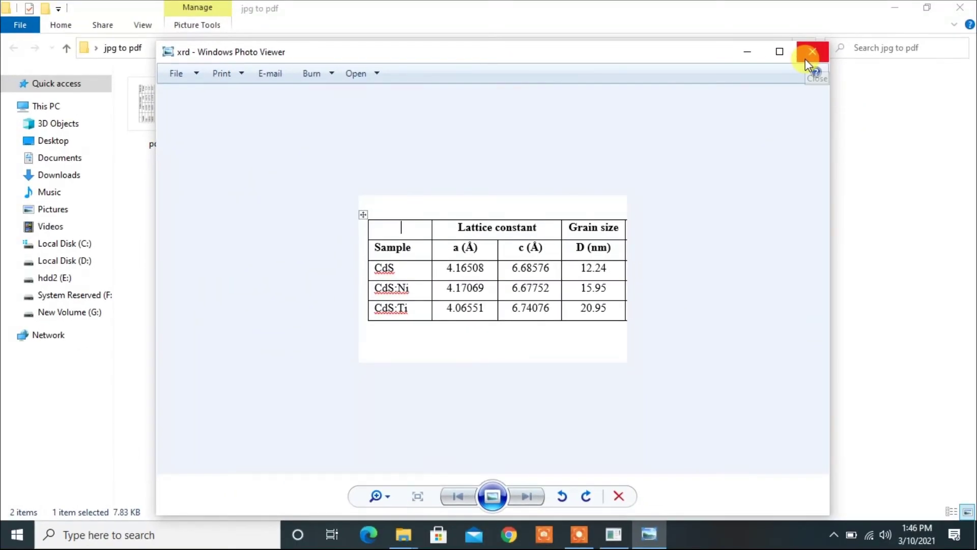
click(839, 36)
View pdf file.pdf in Foxit Reader, zoomed out two steps
double_click(162, 115)
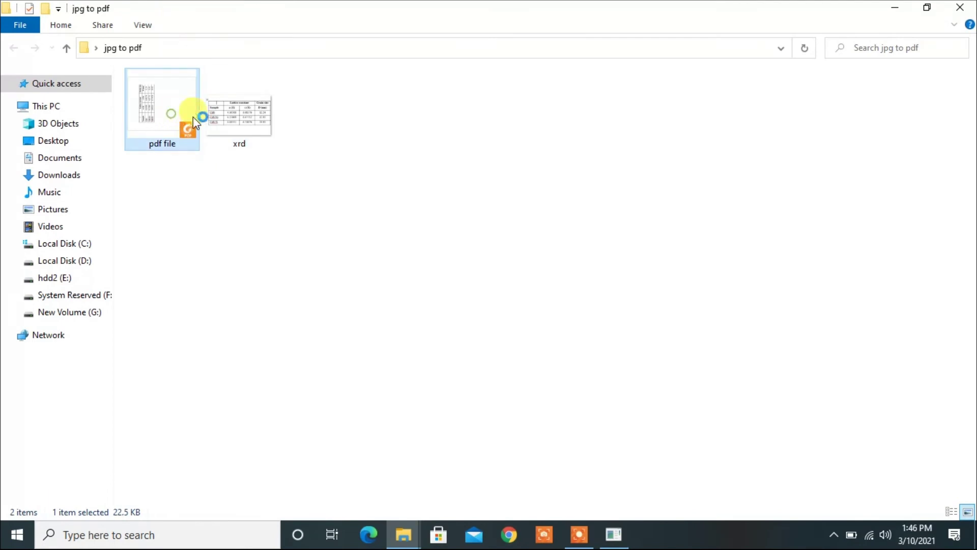
scroll(328, 214, up, 3)
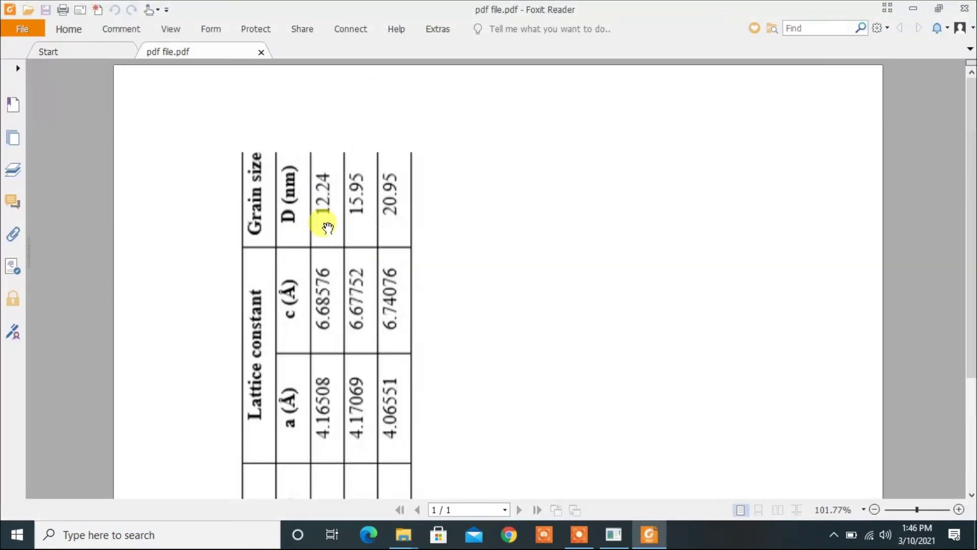
scroll(329, 214, down, 3)
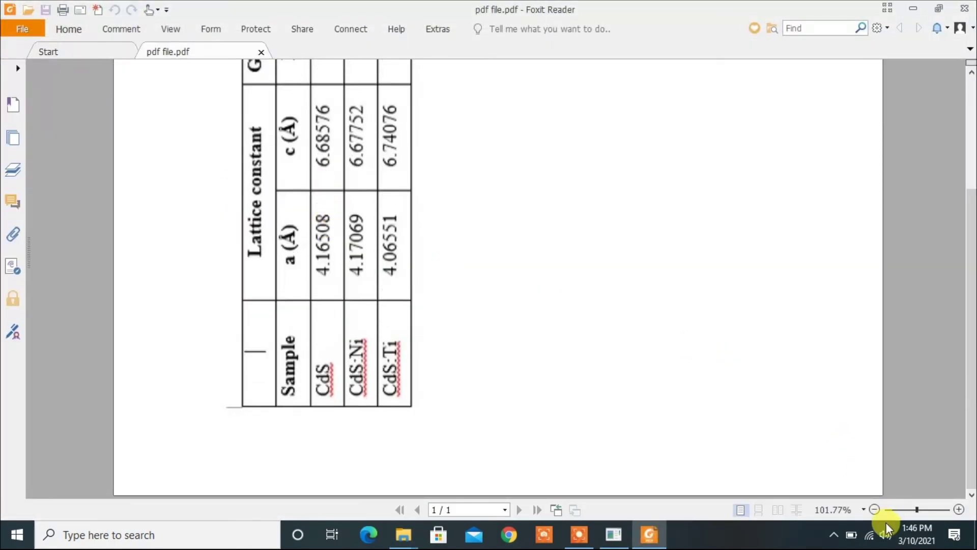
click(876, 509)
click(876, 509)
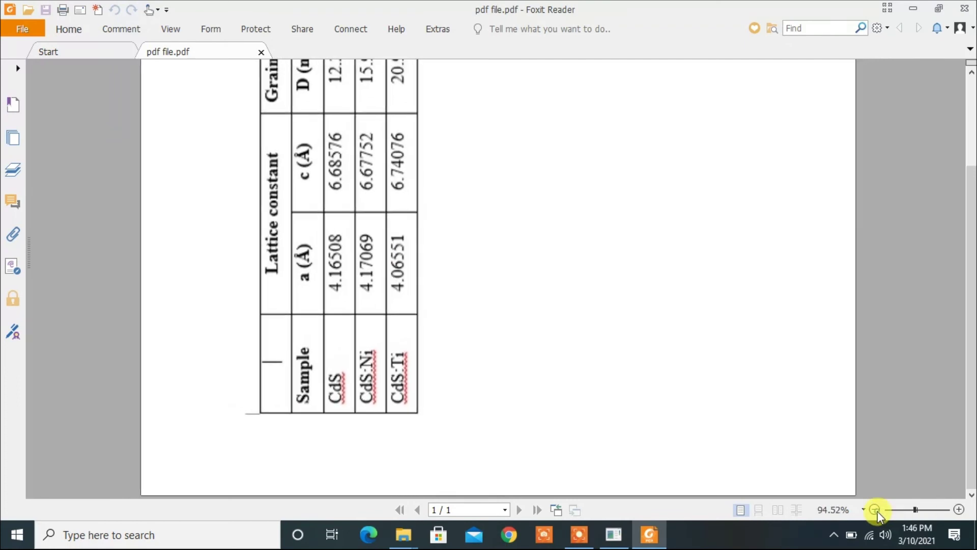
click(876, 509)
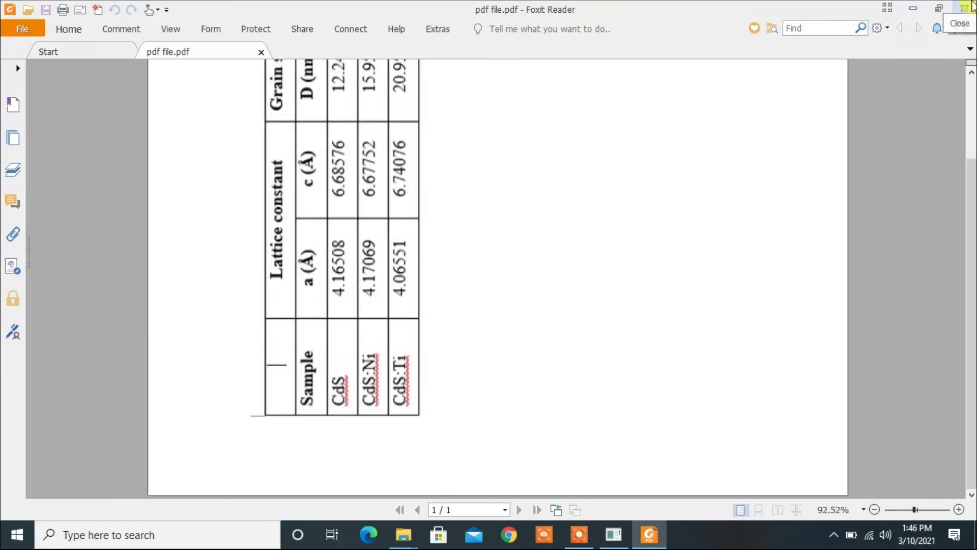